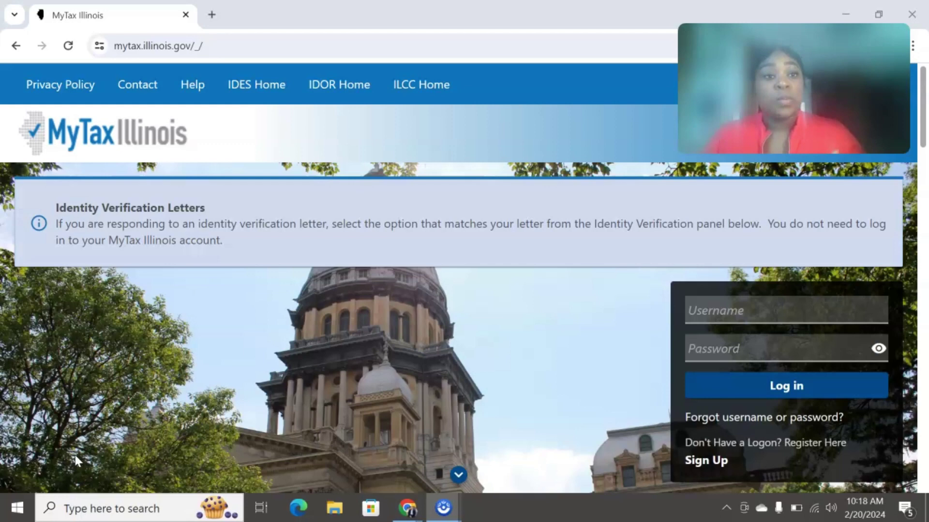
# Reload the page and choose 'Click Here to Start Over' on the duplicated-tab warning.
pyautogui.press('F5')
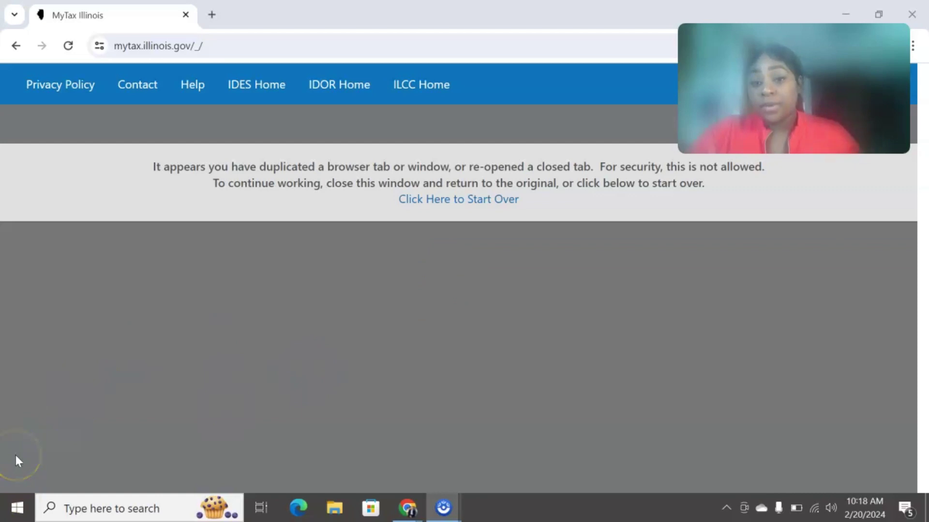
pyautogui.click(425, 198)
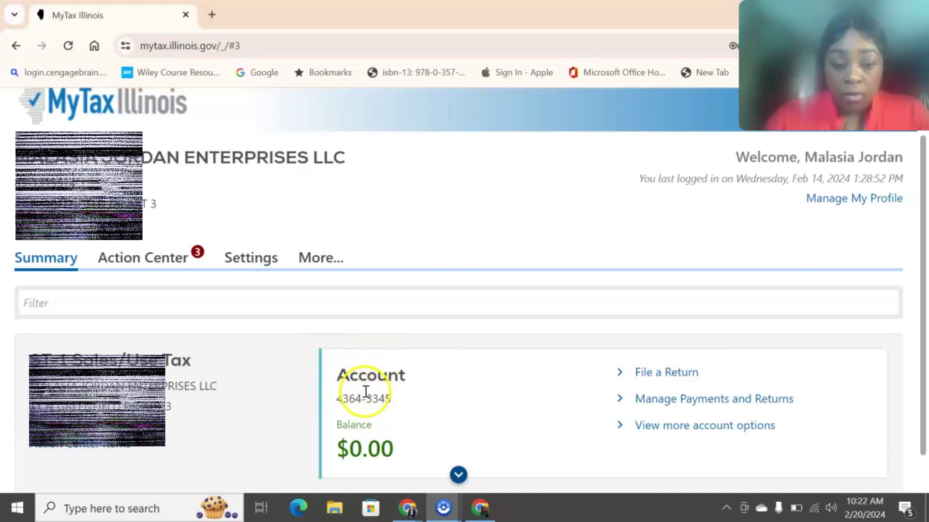
# Highlight the ST-1 Sales/Use Tax account number on the business summary page.
pyautogui.moveTo(335, 399); pyautogui.dragTo(388, 402)
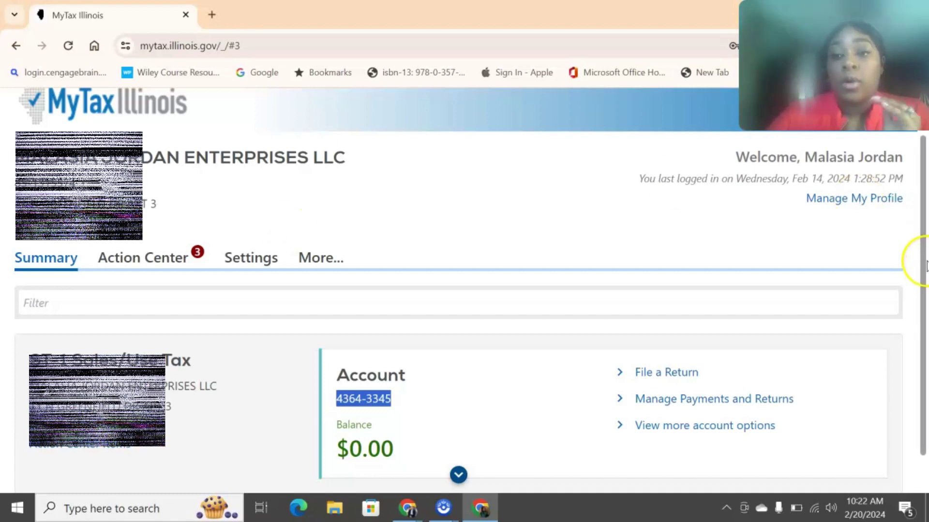
pyautogui.scroll(-1, 926, 266)
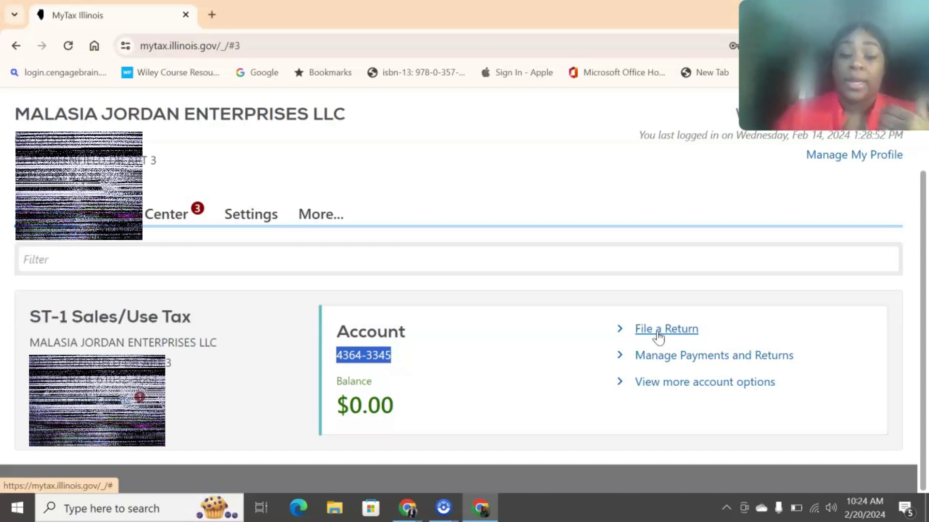
# Go to File a Return and choose File Now for the overdue 12/31/2023 ST-1 period.
pyautogui.click(681, 330)
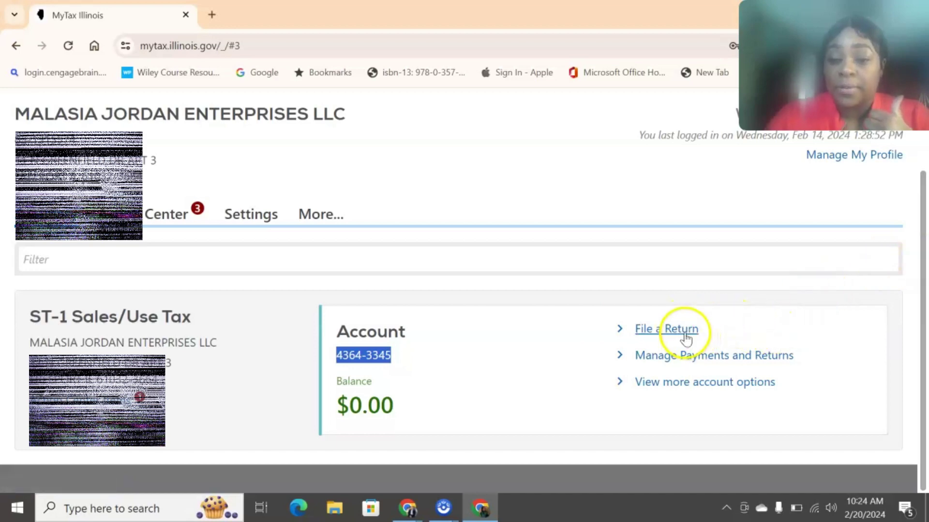
pyautogui.click(685, 334)
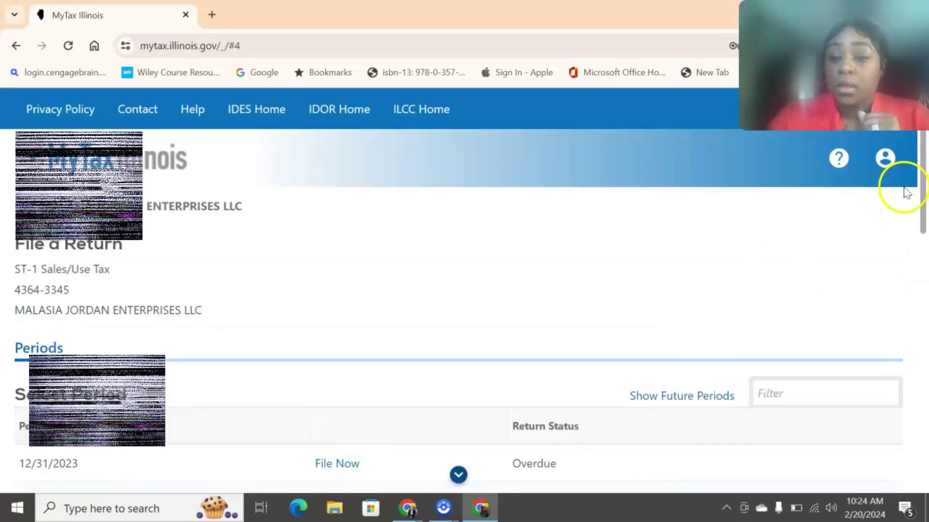
pyautogui.moveTo(924, 195); pyautogui.dragTo(906, 280)
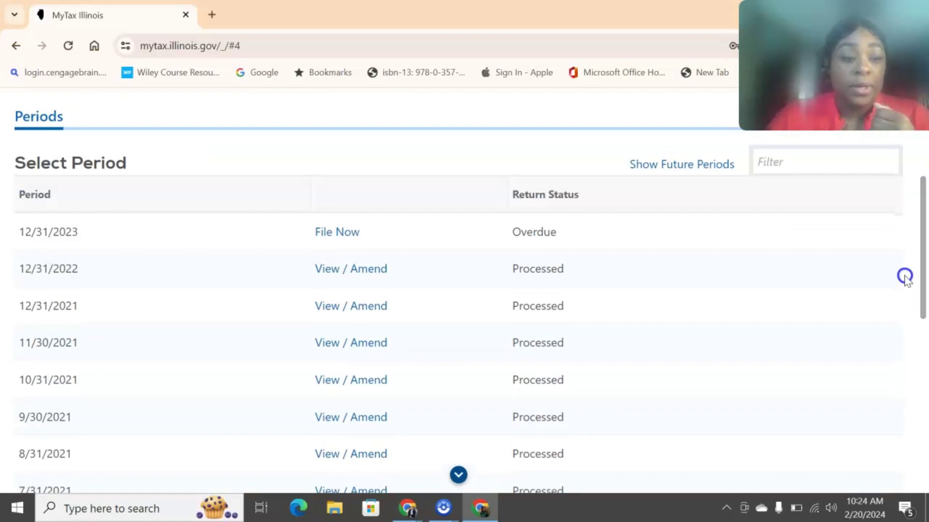
pyautogui.click(337, 235)
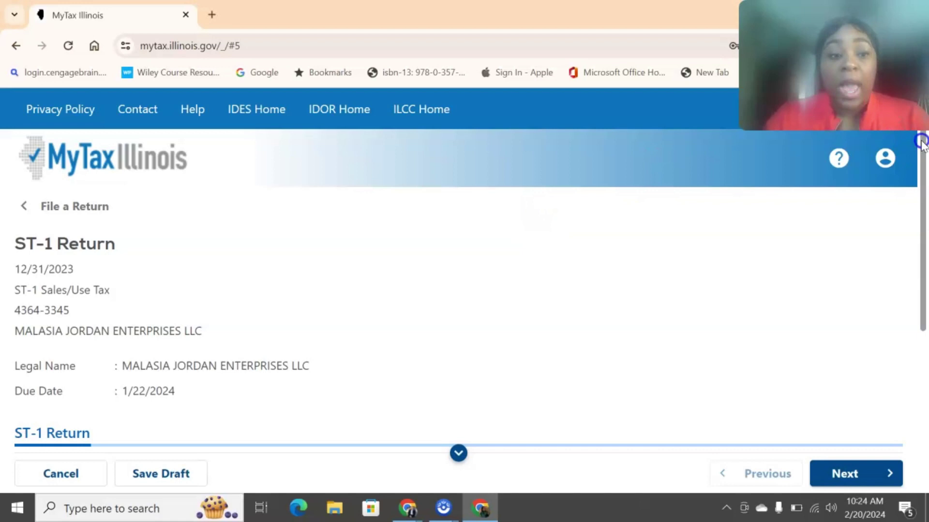
# Read through the 1% grocery tax notice, highlighting the account number on the return.
pyautogui.moveTo(921, 142); pyautogui.dragTo(900, 263)
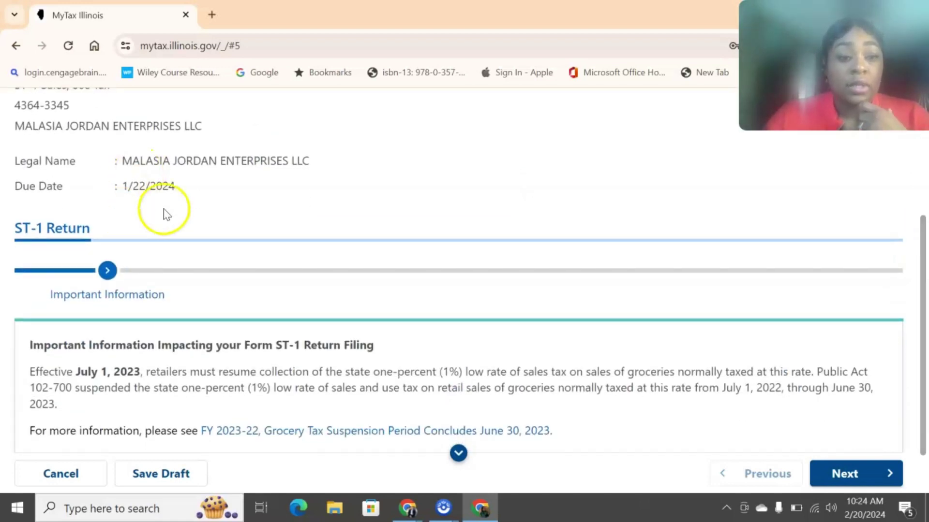
pyautogui.moveTo(70, 105); pyautogui.dragTo(39, 105)
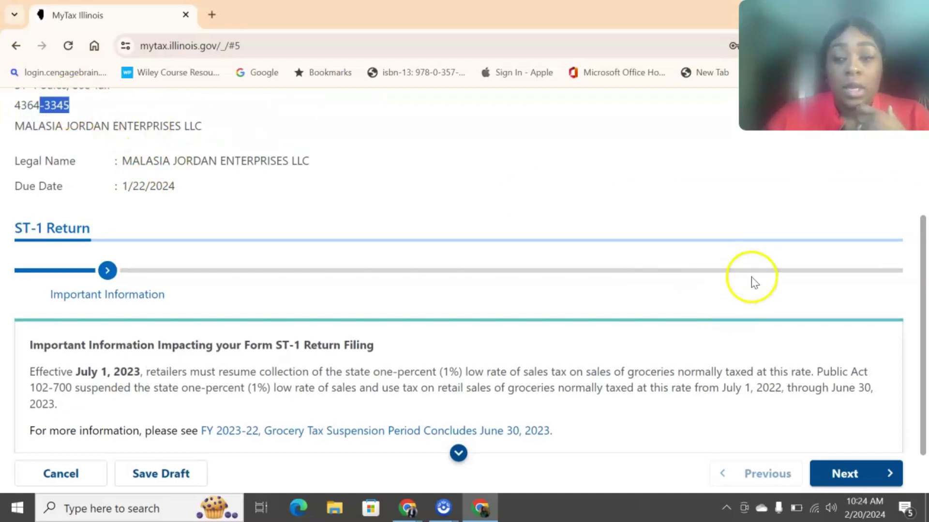
pyautogui.moveTo(914, 268); pyautogui.dragTo(922, 311)
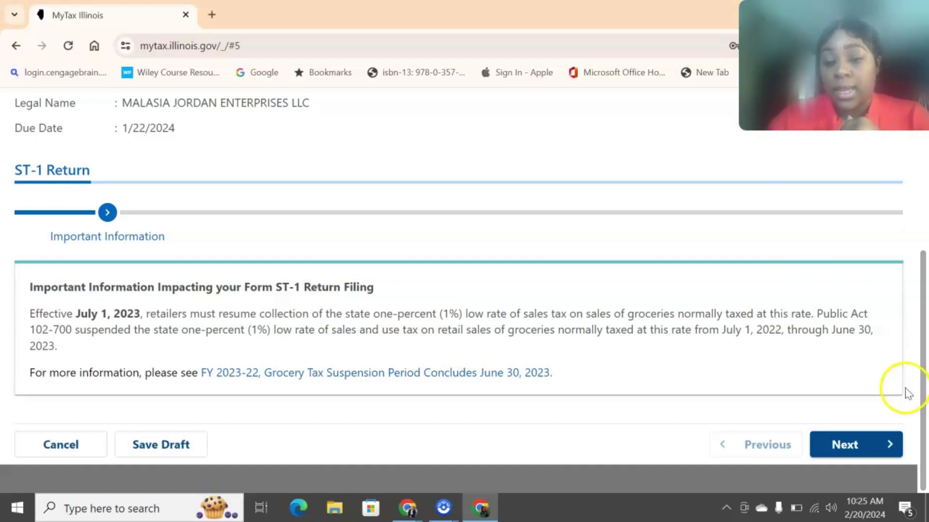
# Answer Yes for Schedule A, No for Schedule B and No for PST-2, then continue.
pyautogui.click(863, 445)
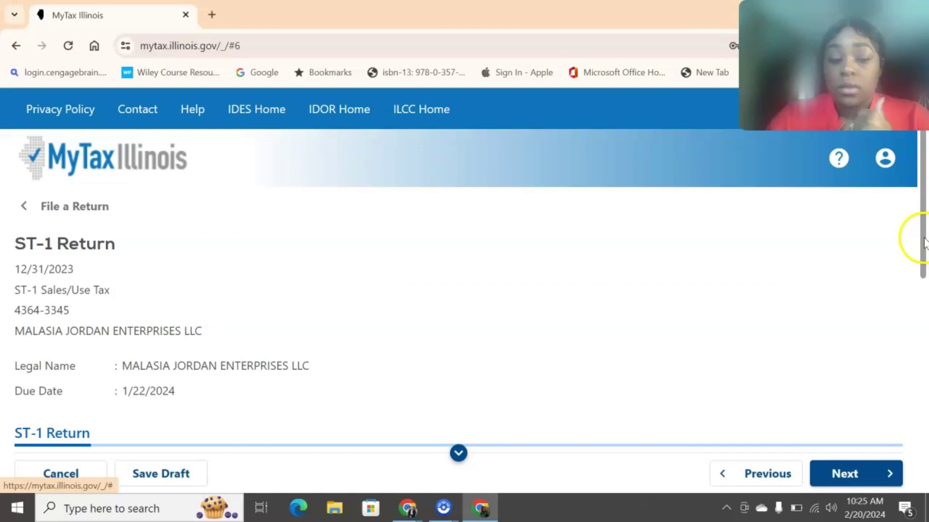
pyautogui.moveTo(919, 243); pyautogui.dragTo(924, 378)
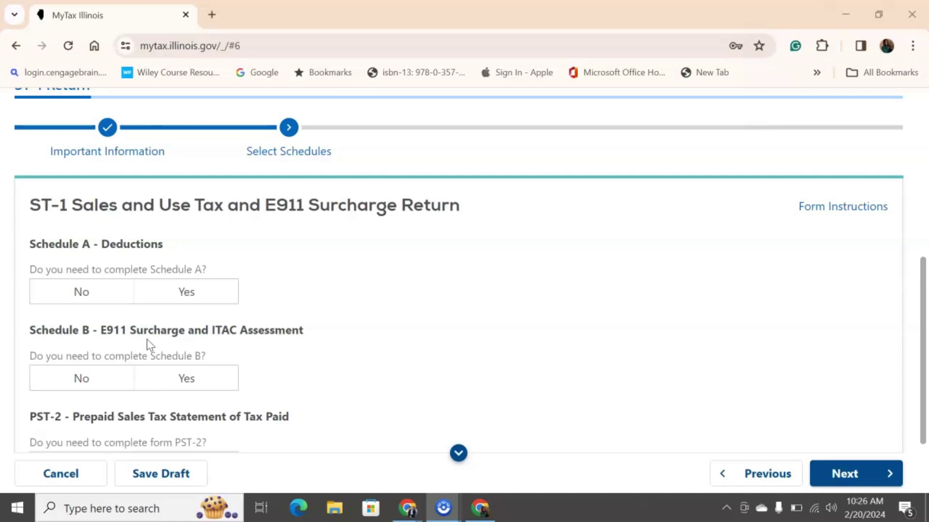
pyautogui.click(178, 305)
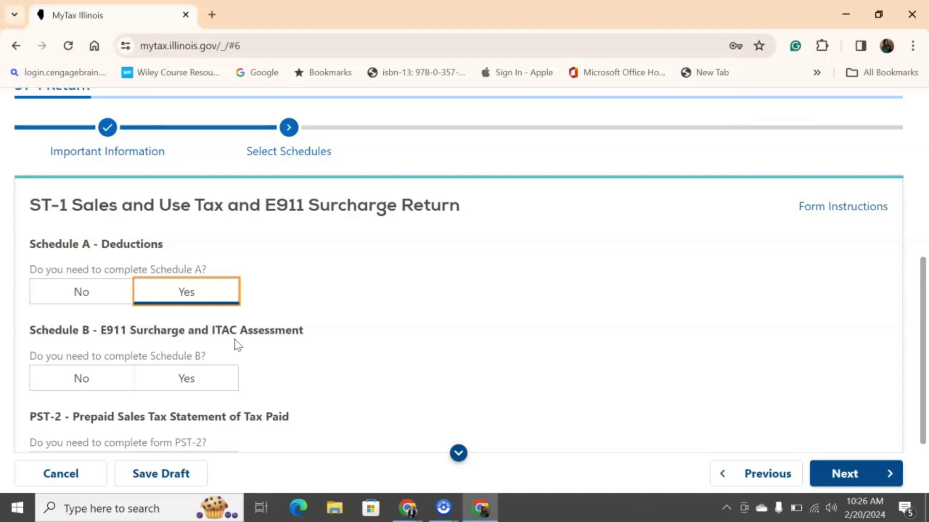
pyautogui.click(93, 384)
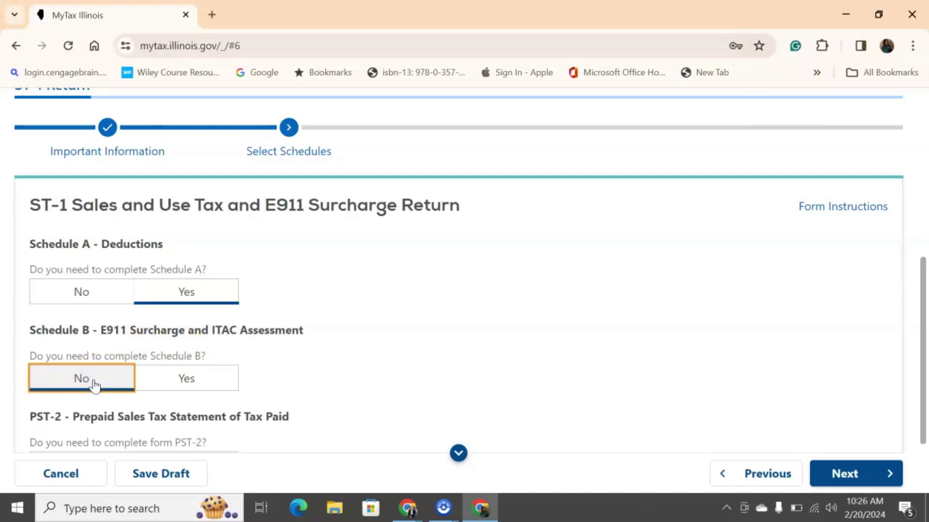
pyautogui.moveTo(923, 285); pyautogui.dragTo(913, 377)
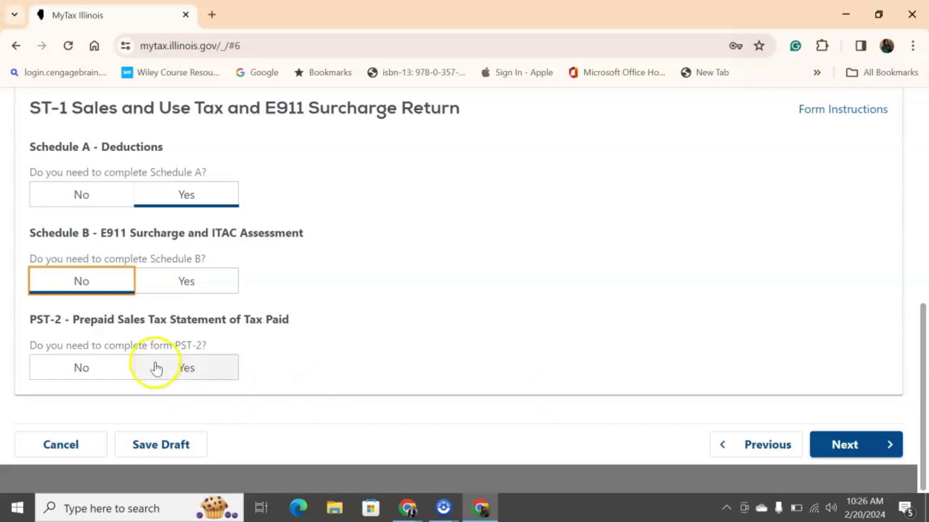
pyautogui.click(111, 371)
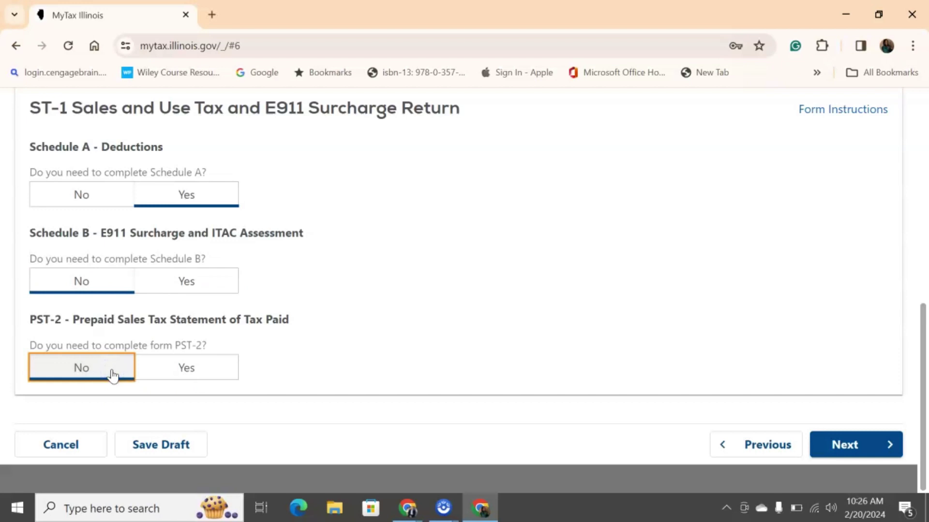
pyautogui.click(848, 450)
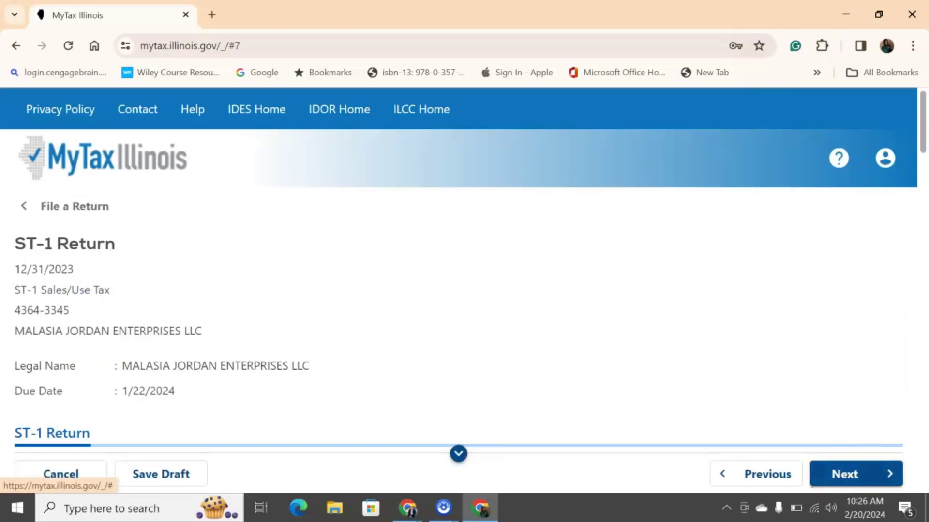
pyautogui.moveTo(921, 145); pyautogui.dragTo(921, 215)
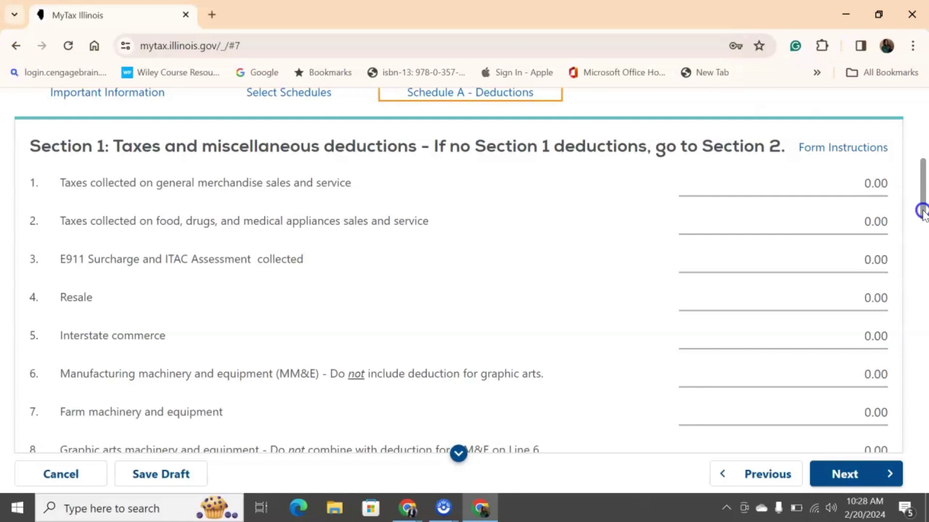
pyautogui.moveTo(922, 212); pyautogui.dragTo(924, 233)
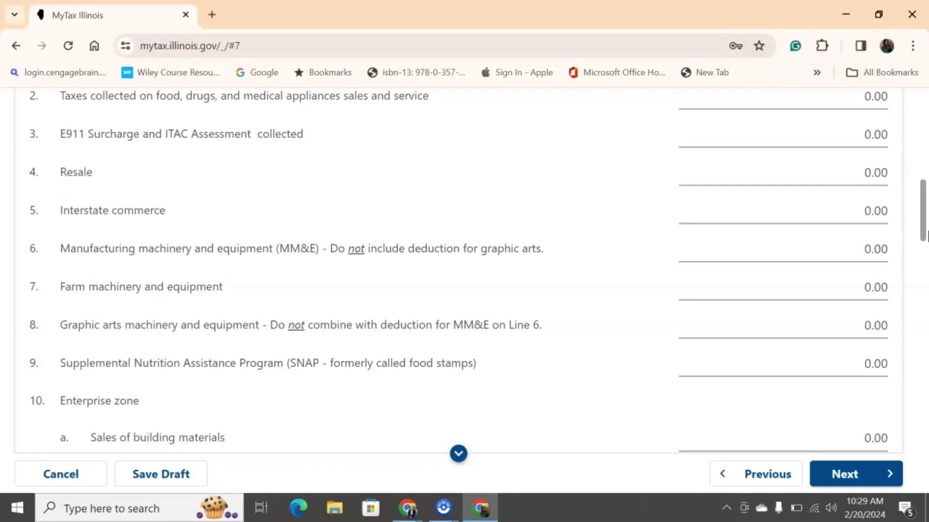
pyautogui.moveTo(924, 213); pyautogui.dragTo(924, 250)
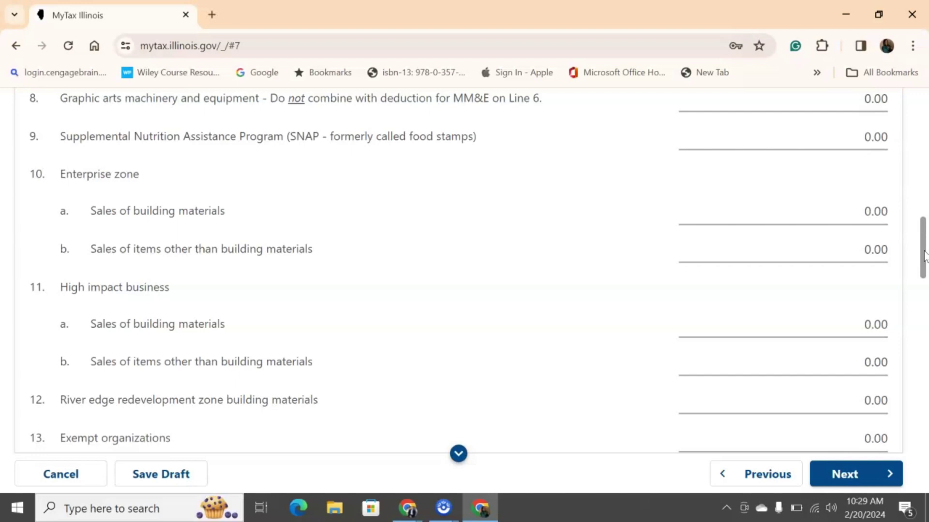
pyautogui.moveTo(924, 257); pyautogui.dragTo(925, 281)
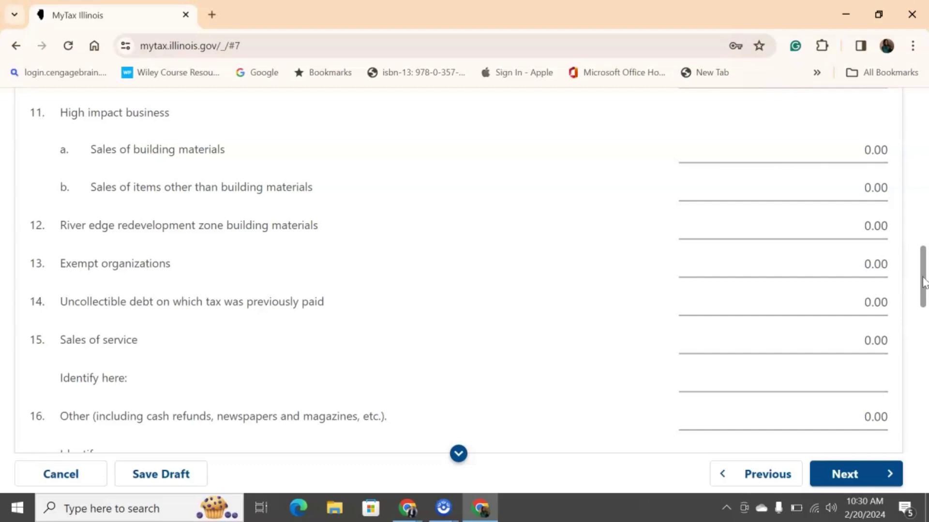
pyautogui.moveTo(921, 276); pyautogui.dragTo(918, 304)
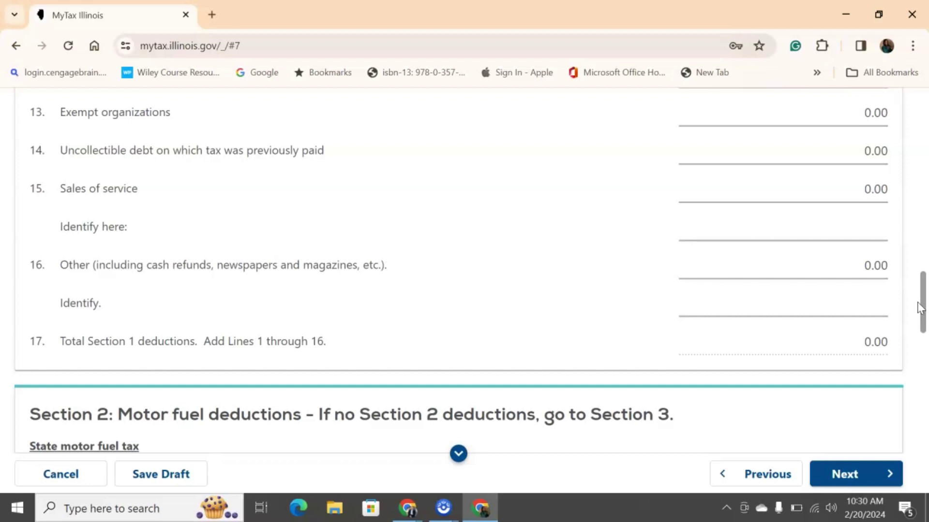
pyautogui.moveTo(922, 309); pyautogui.dragTo(903, 340)
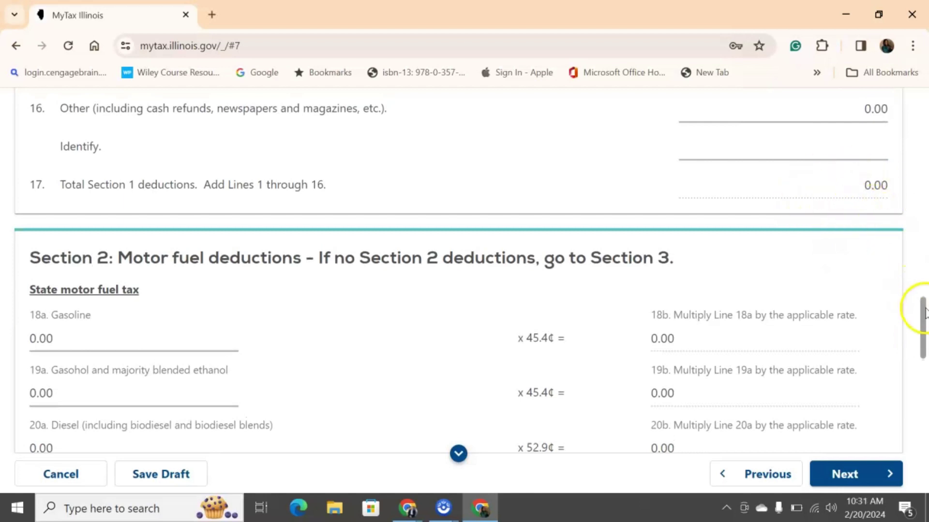
pyautogui.moveTo(922, 311); pyautogui.dragTo(924, 334)
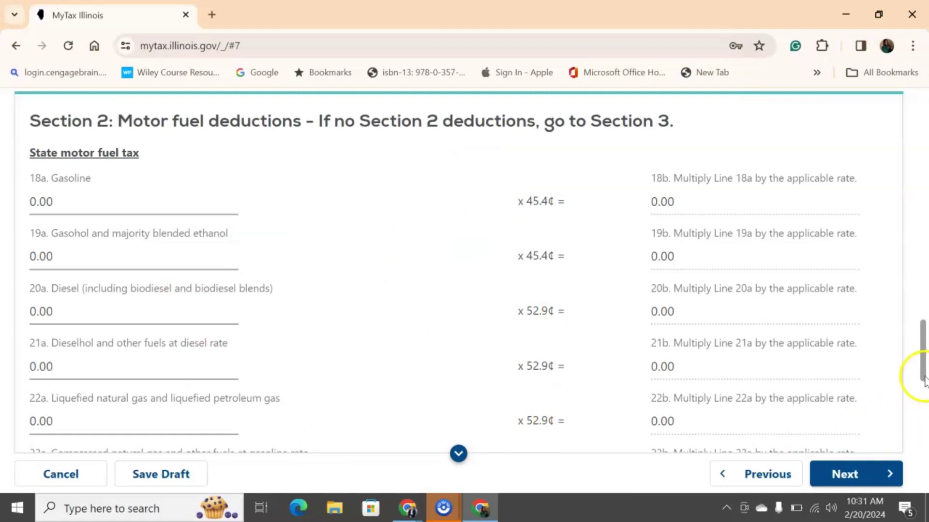
pyautogui.moveTo(923, 373); pyautogui.dragTo(922, 477)
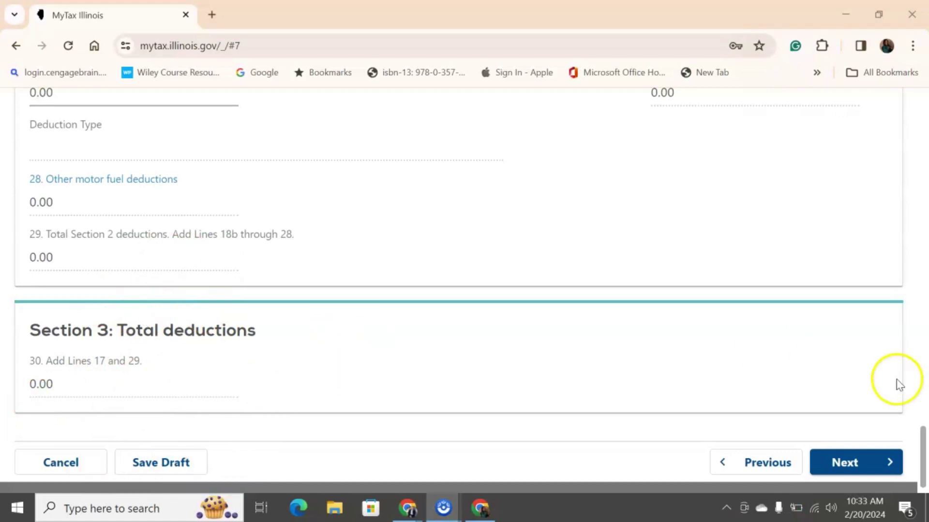
# Advance to Alcoholic Liquor Purchases and review line A total of 0.00.
pyautogui.click(865, 472)
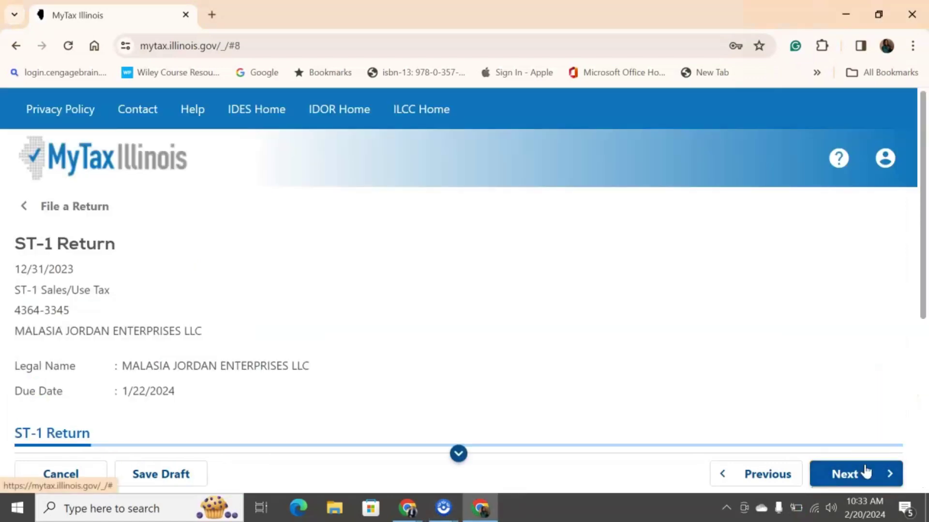
pyautogui.moveTo(922, 145); pyautogui.dragTo(918, 309)
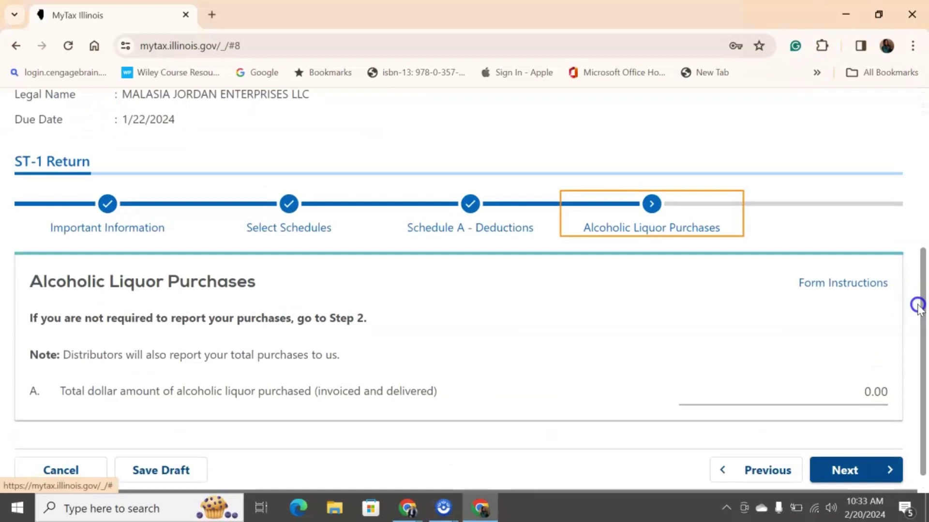
# Advance to Taxable Receipts and review lines 1–3, all at 0.00.
pyautogui.click(846, 469)
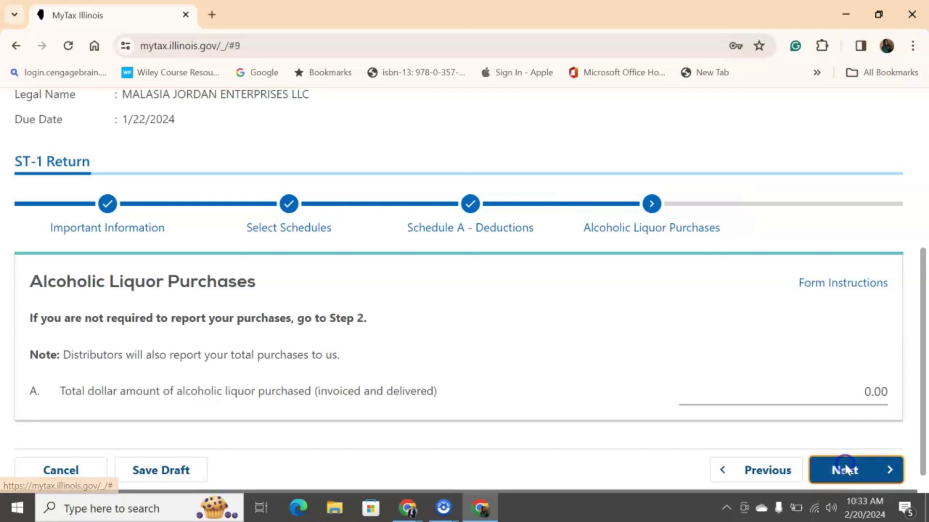
pyautogui.moveTo(922, 142); pyautogui.dragTo(923, 265)
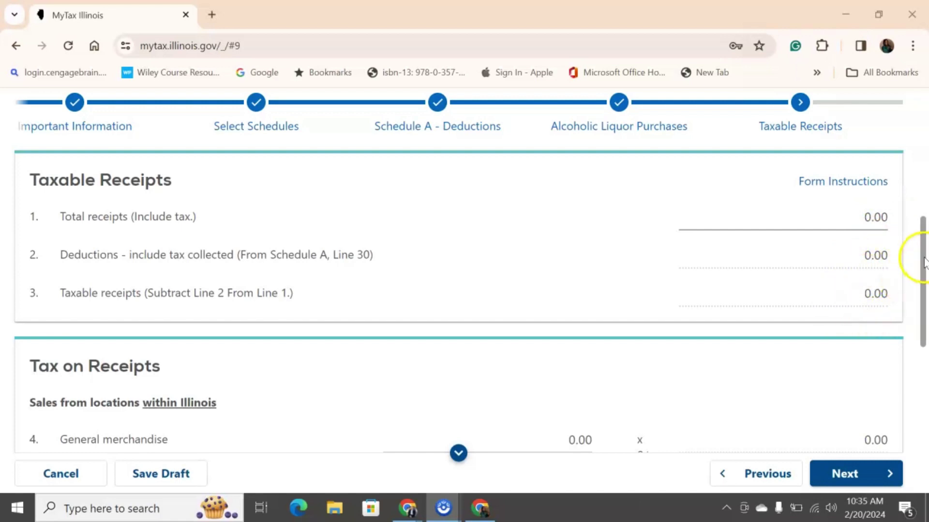
pyautogui.moveTo(924, 261); pyautogui.dragTo(925, 339)
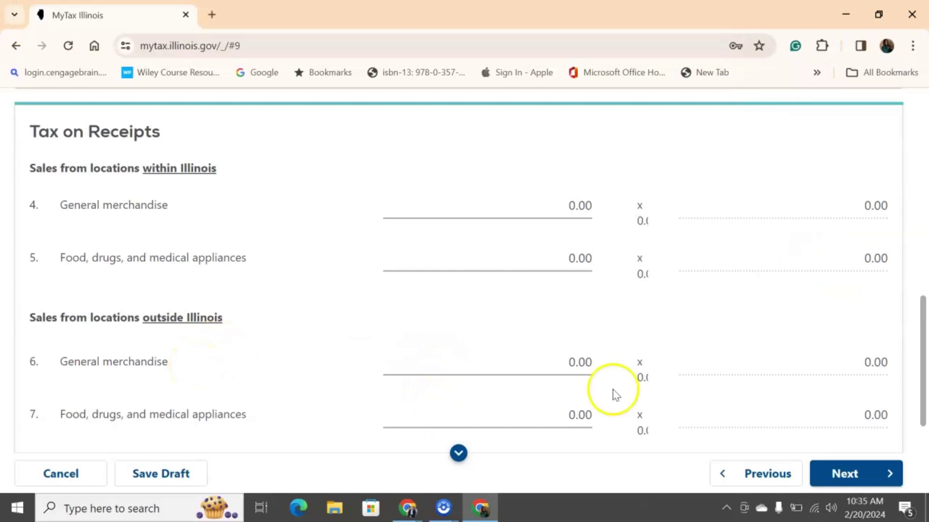
pyautogui.moveTo(924, 323); pyautogui.dragTo(924, 337)
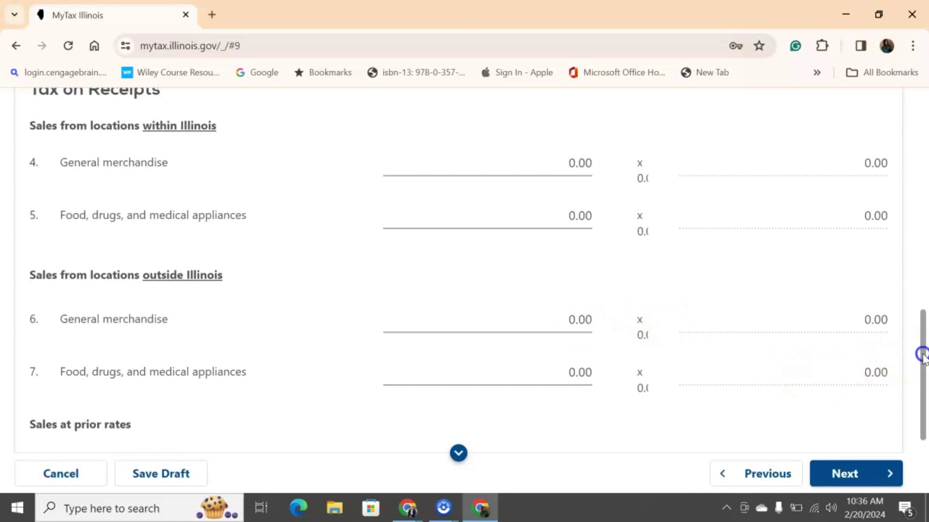
# Scroll down to lines 8 and 9, both showing 0.00.
pyautogui.moveTo(921, 355); pyautogui.dragTo(915, 422)
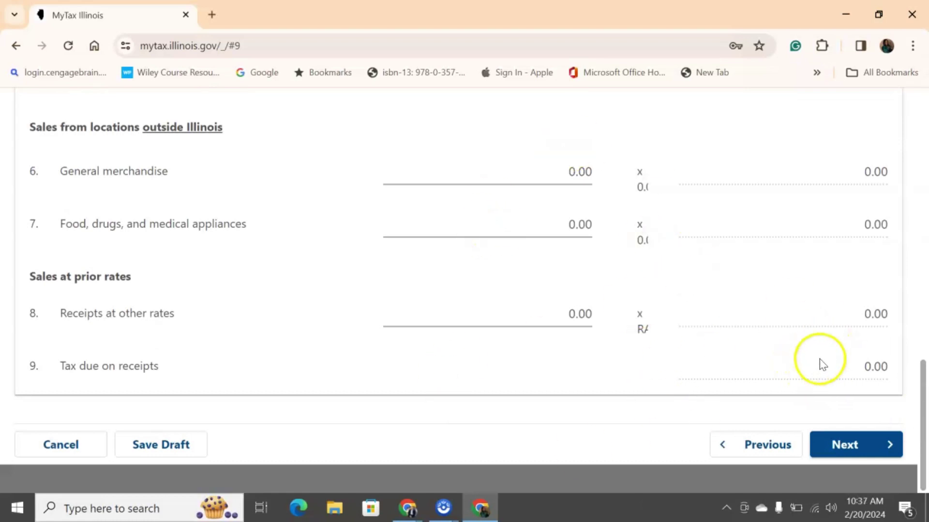
# Advance to Retailer's Discount and review lines 10 and 11, both 0.00.
pyautogui.click(841, 446)
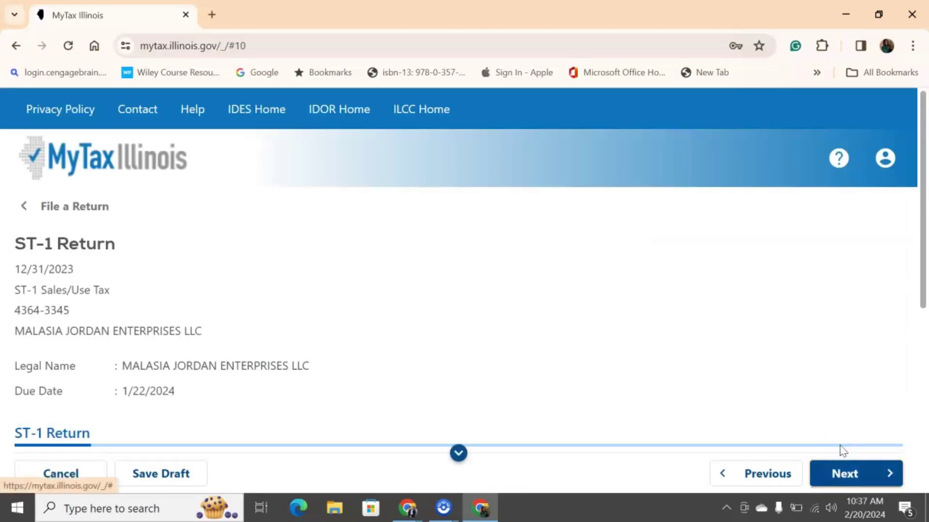
pyautogui.moveTo(924, 216); pyautogui.dragTo(922, 390)
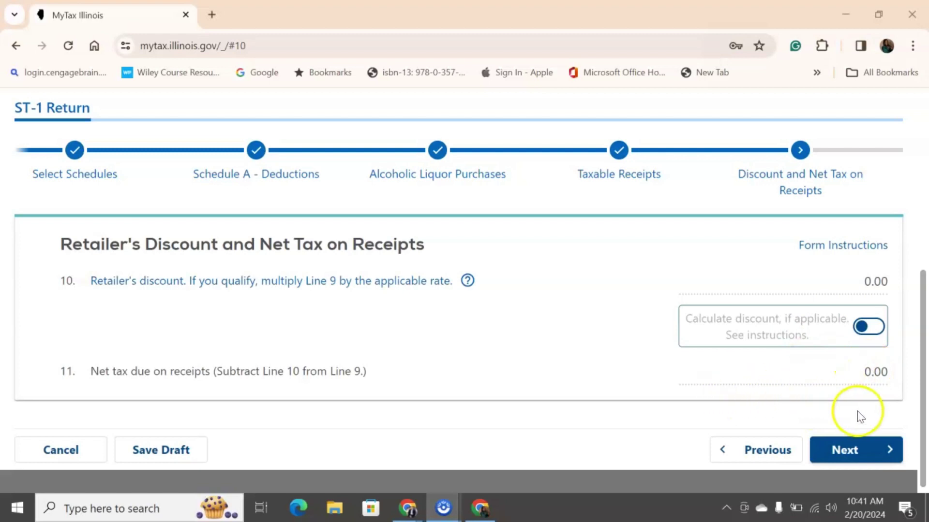
# Advance to Tax on Purchases and review lines 12–15, all showing 0.00.
pyautogui.click(862, 450)
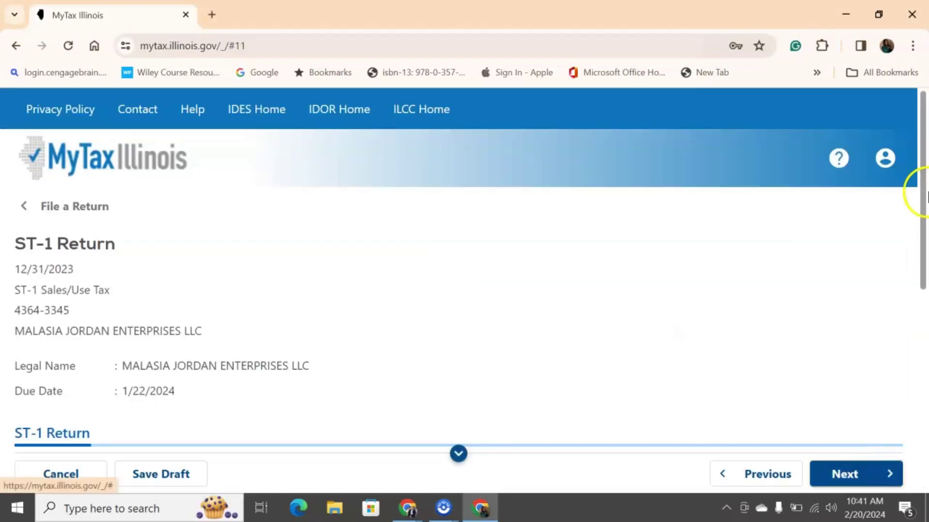
pyautogui.moveTo(923, 188); pyautogui.dragTo(923, 355)
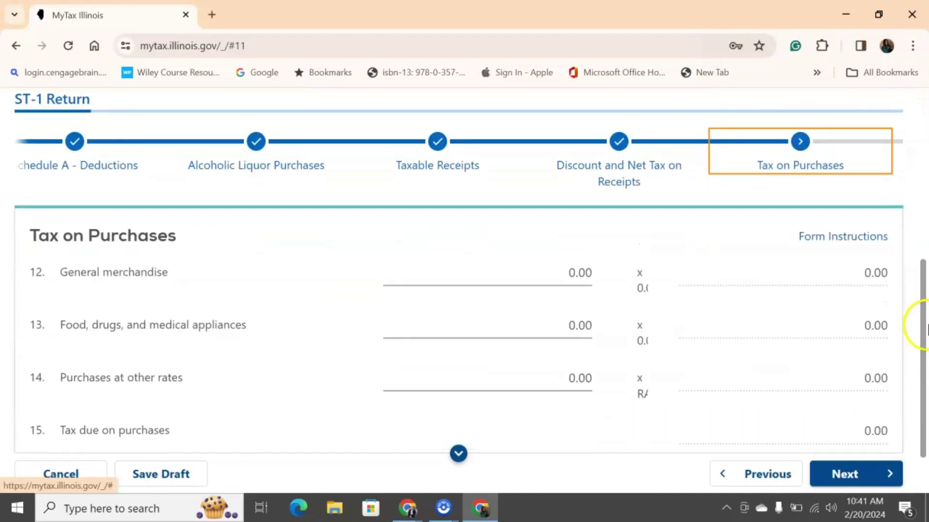
pyautogui.moveTo(924, 318); pyautogui.dragTo(923, 384)
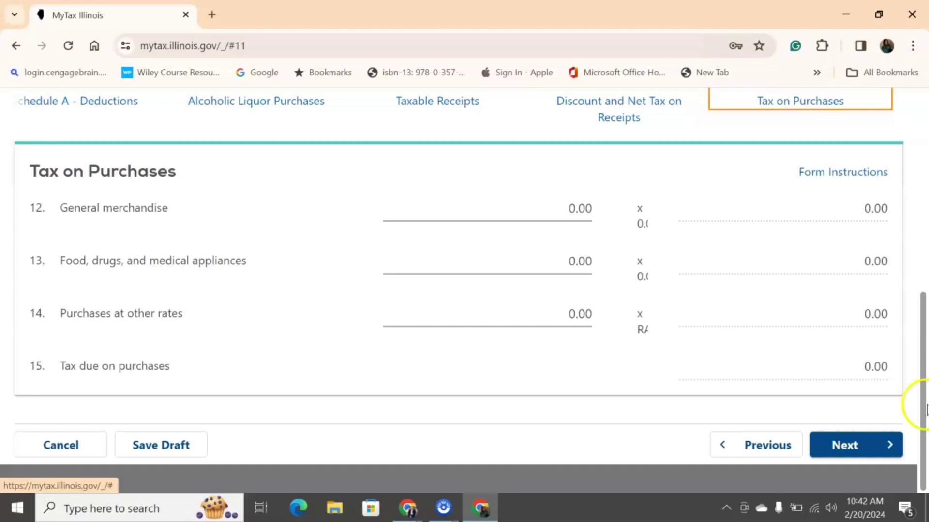
# Advance to Net Tax Due and review lines 16–20, with line 20 net tax due at 0.00.
pyautogui.click(869, 449)
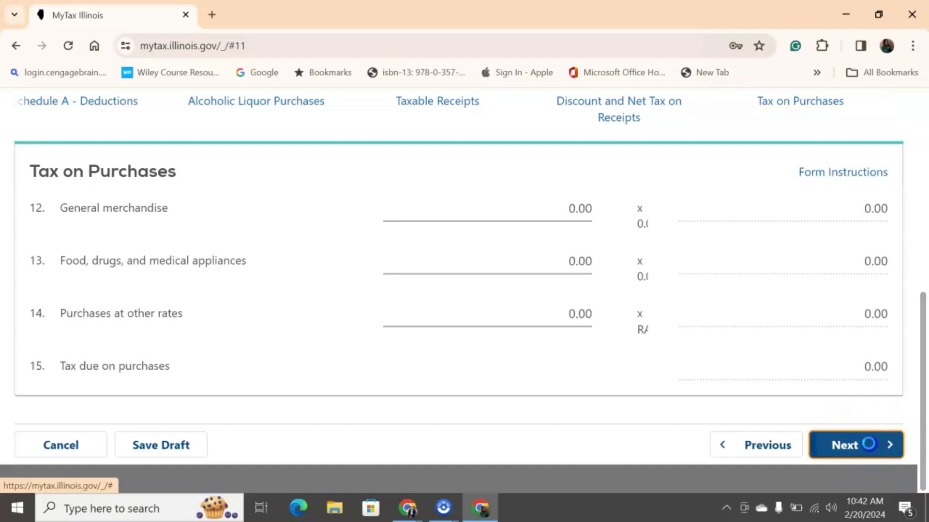
pyautogui.moveTo(922, 191); pyautogui.dragTo(923, 407)
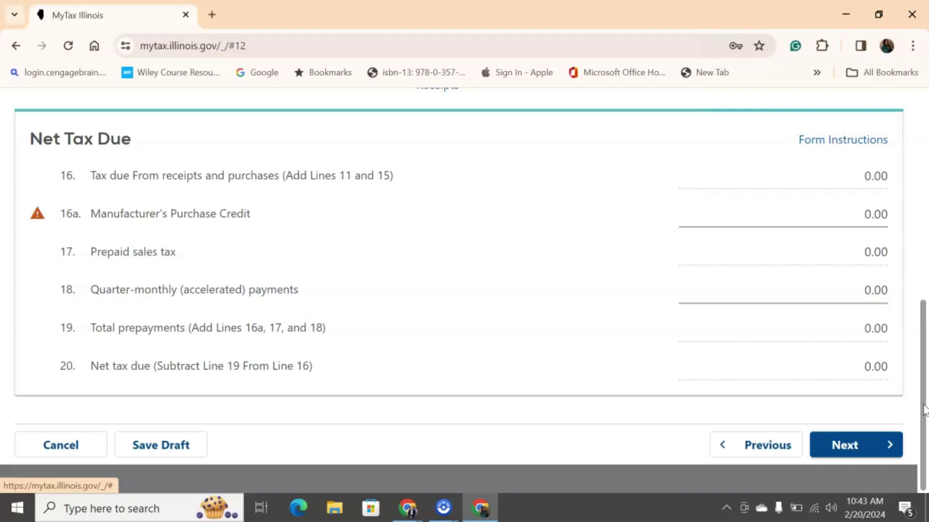
# Advance to Payment Due and review lines 21–25, with line 25 payment due at 0.00.
pyautogui.click(864, 448)
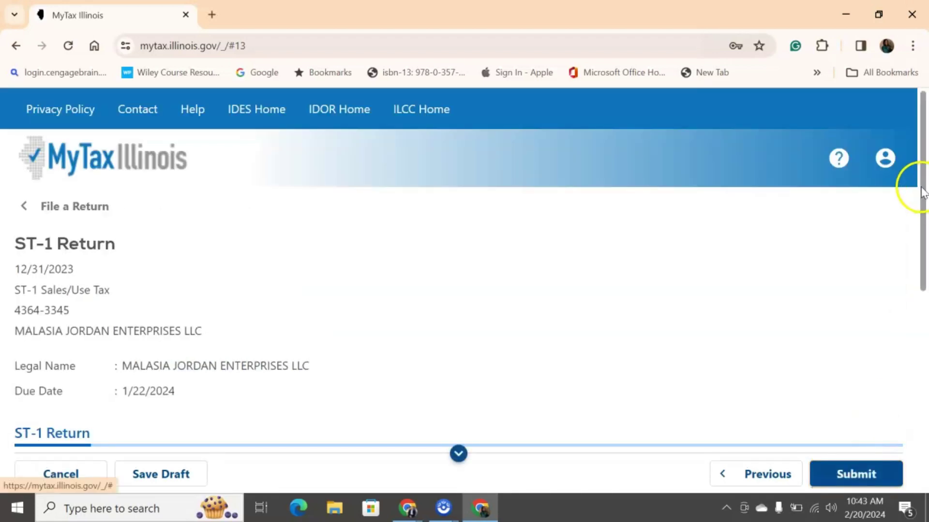
pyautogui.moveTo(923, 191); pyautogui.dragTo(887, 358)
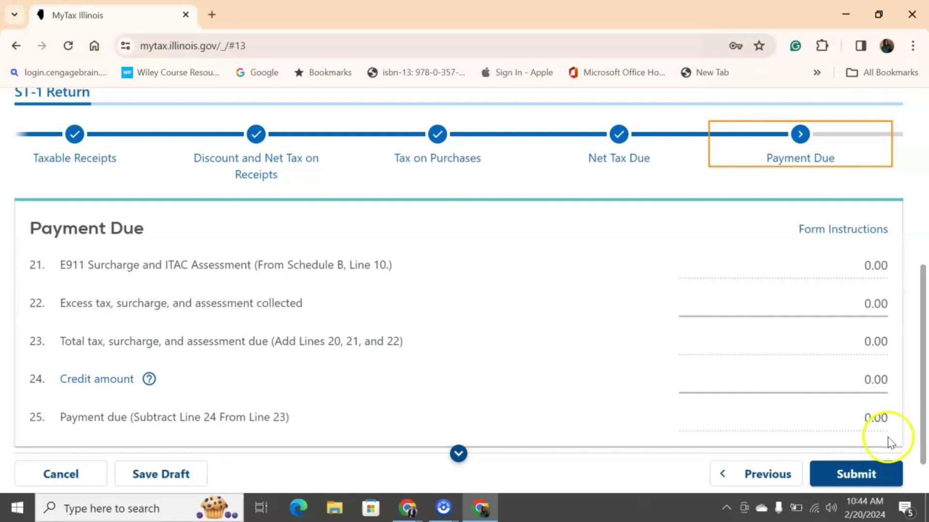
# Submit the 12/31/2023 ST-1 return, signing with the saved account password.
pyautogui.click(857, 471)
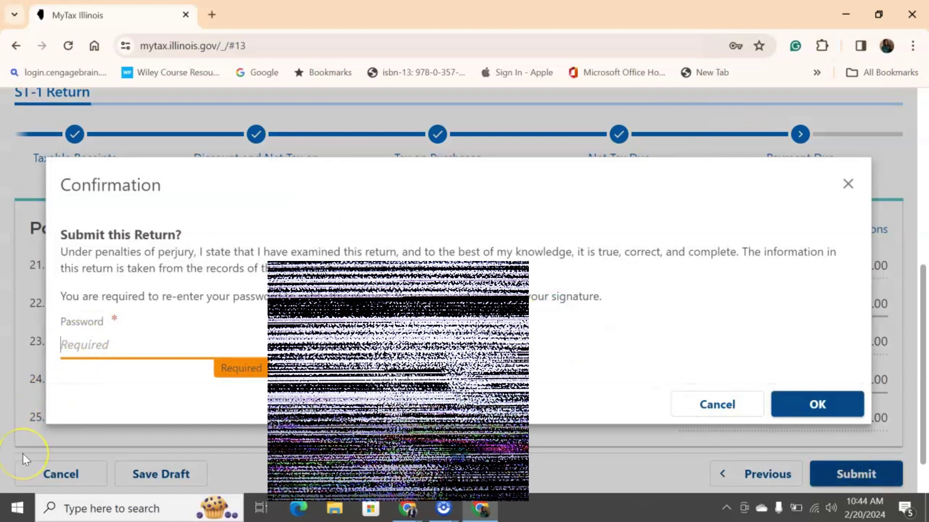
pyautogui.click(88, 347)
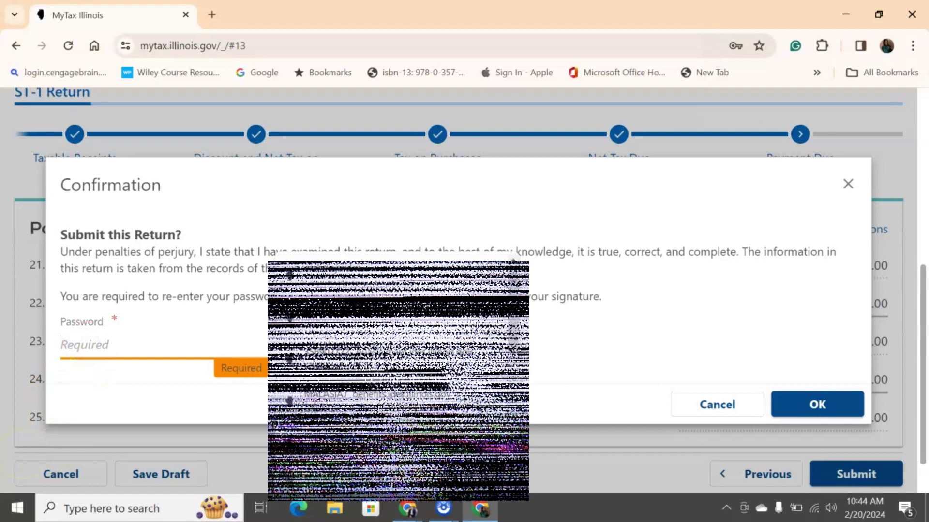
pyautogui.click(372, 395)
pyautogui.click(810, 400)
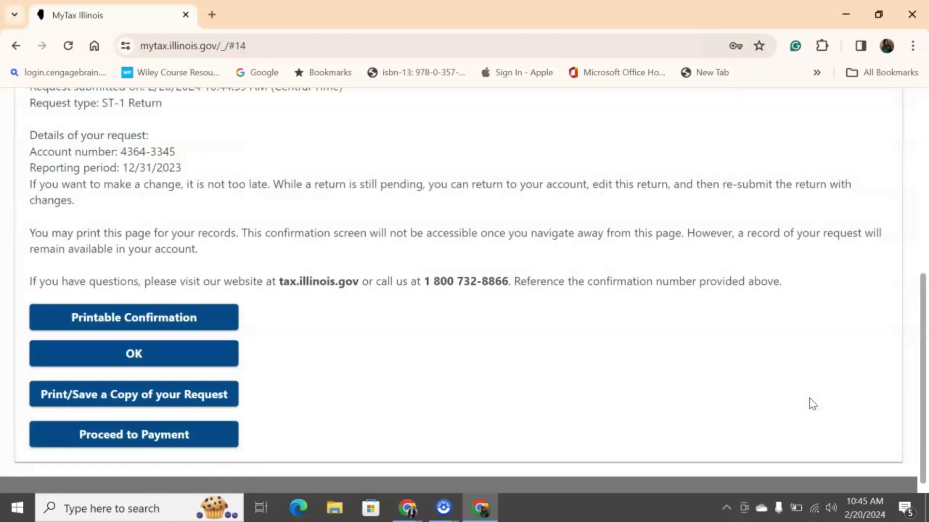
pyautogui.moveTo(920, 375); pyautogui.dragTo(920, 247)
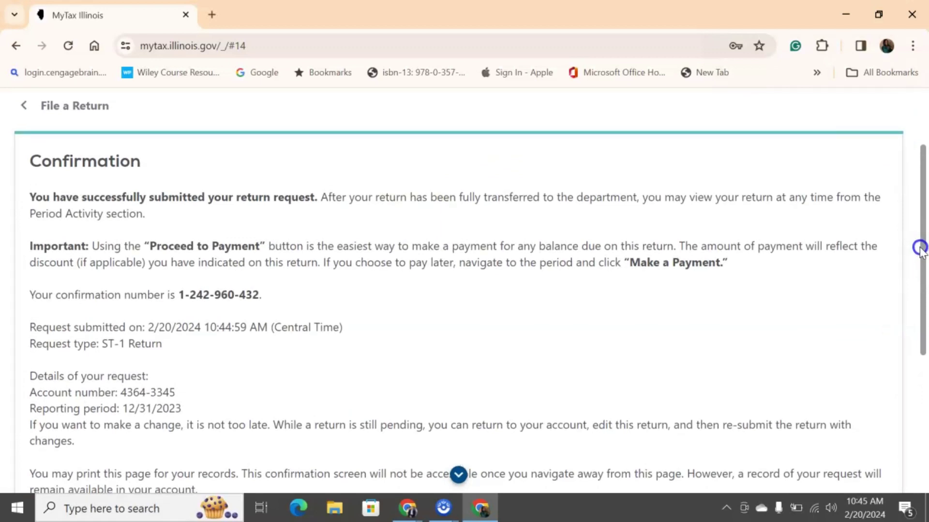
pyautogui.moveTo(920, 247); pyautogui.dragTo(920, 271)
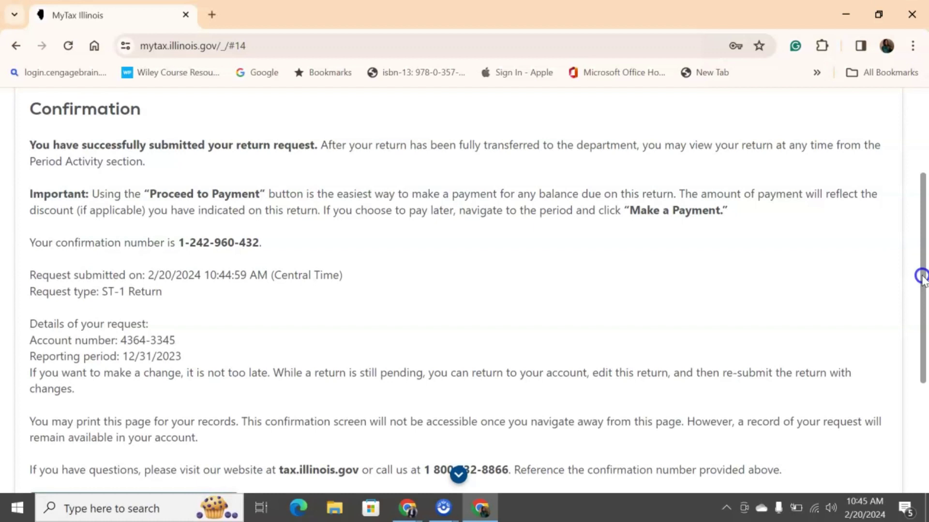
pyautogui.moveTo(921, 276); pyautogui.dragTo(921, 303)
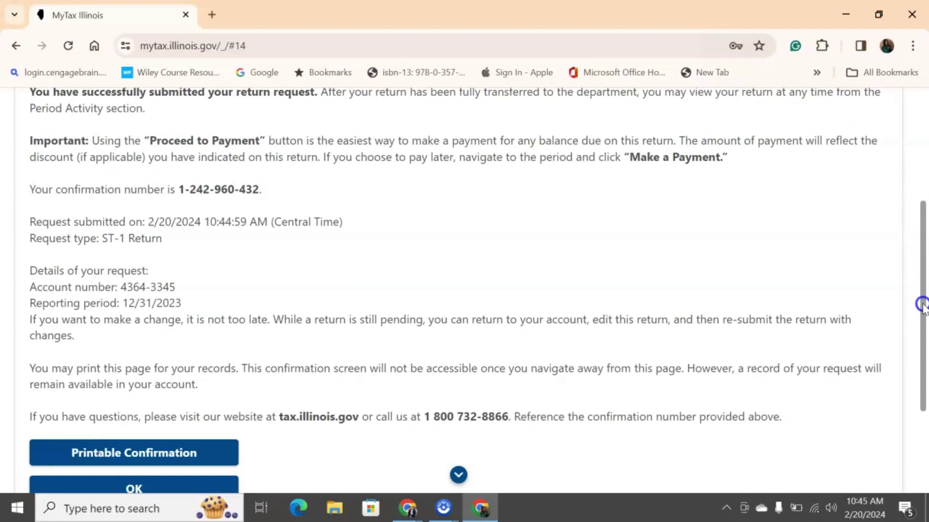
pyautogui.moveTo(922, 304); pyautogui.dragTo(922, 307)
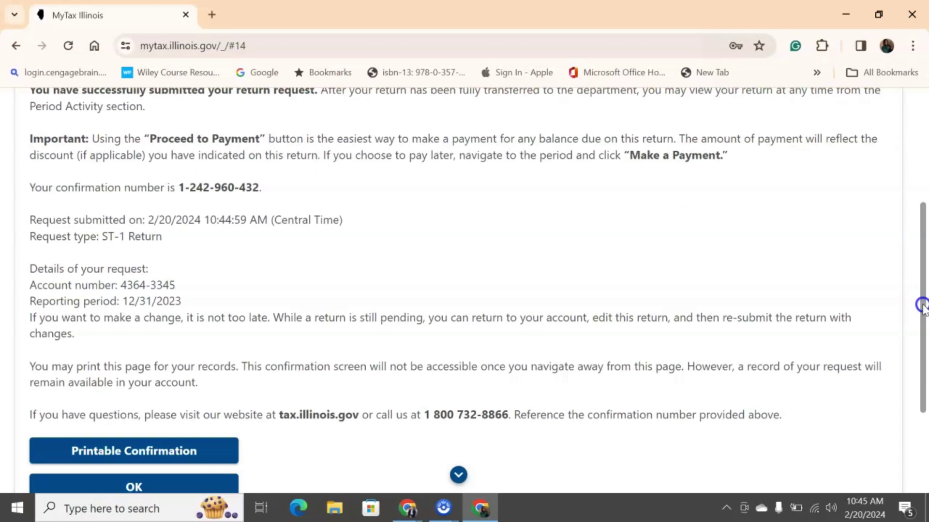
pyautogui.moveTo(922, 307); pyautogui.dragTo(922, 401)
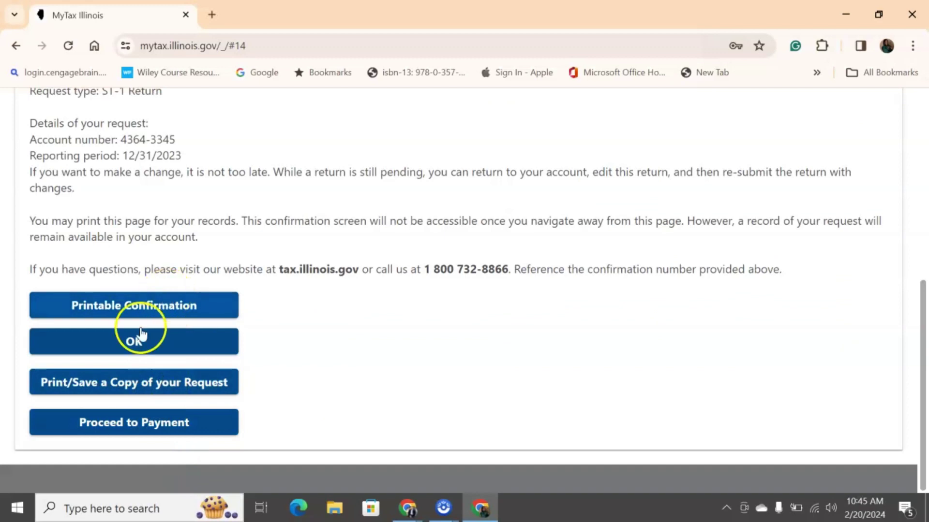
# Proceed to Payment from the confirmation page to choose a payment method.
pyautogui.click(169, 429)
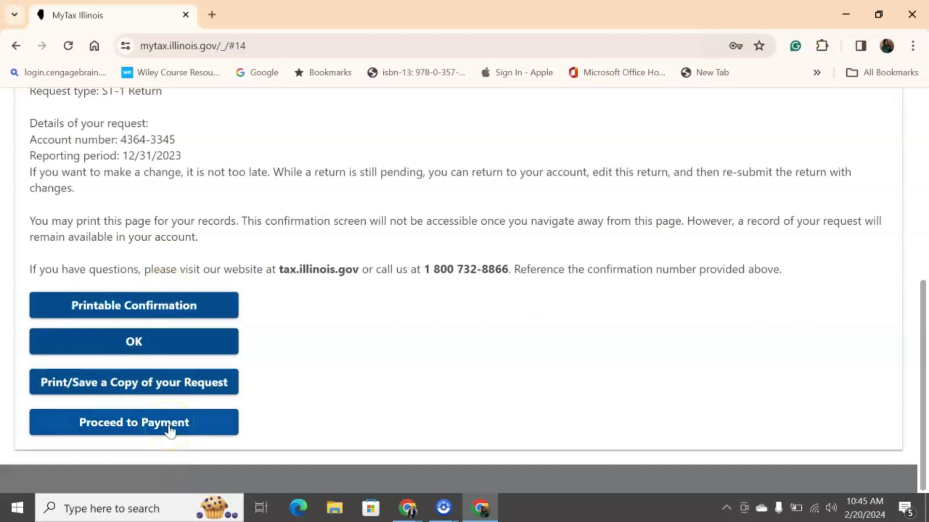